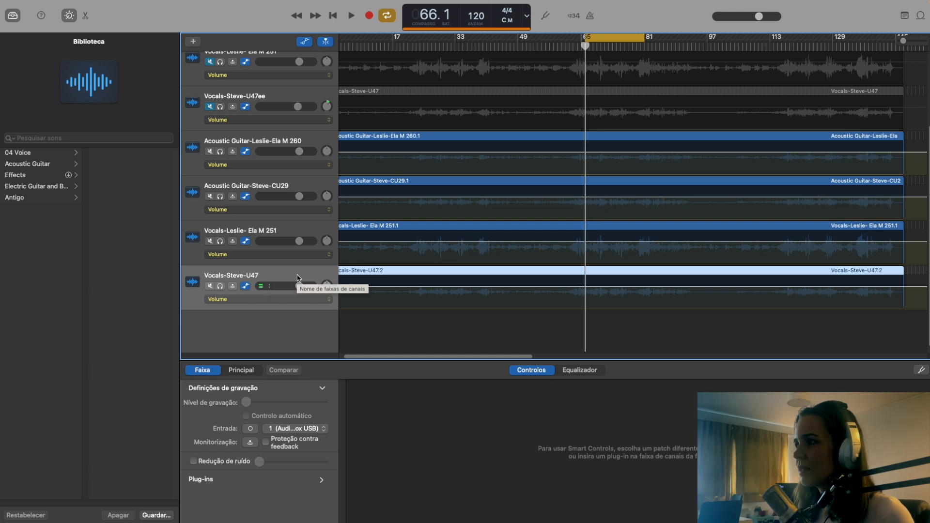
Play the looped section from bar 66 to hear the unprocessed copies of the guitar and vocal tracks, and stop playback.
{"action": "key", "text": "space"}
{"action": "key", "text": "space"}
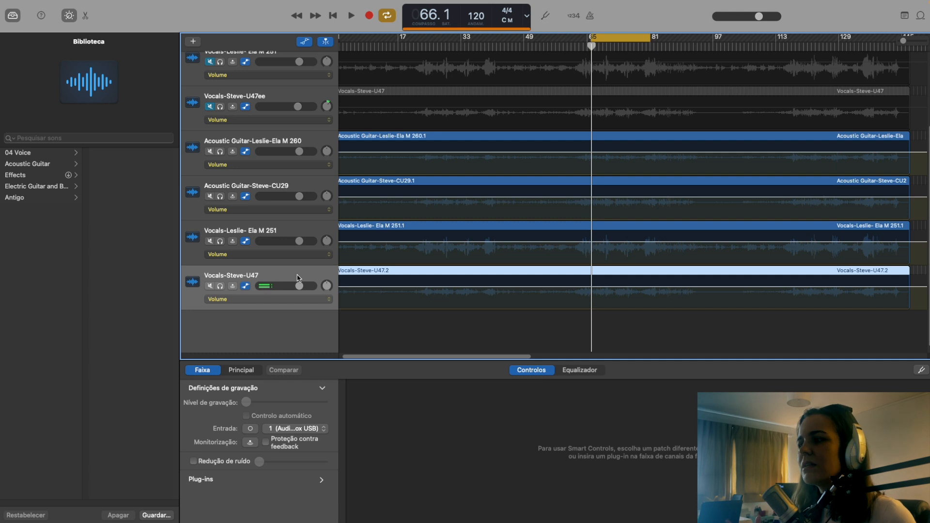
{"action": "scroll", "coordinate": [297, 277], "scroll_direction": "down", "scroll_amount": 1}
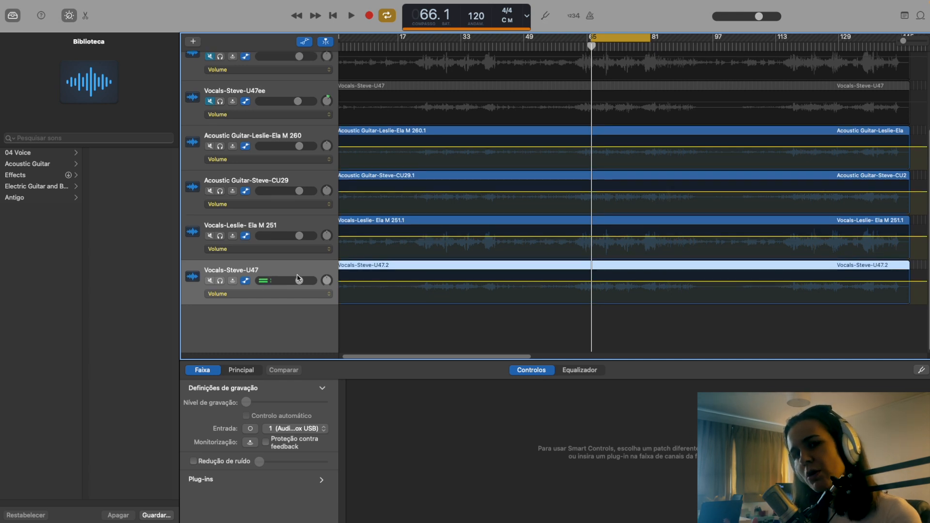
{"action": "scroll", "coordinate": [297, 277], "scroll_direction": "right", "scroll_amount": 3}
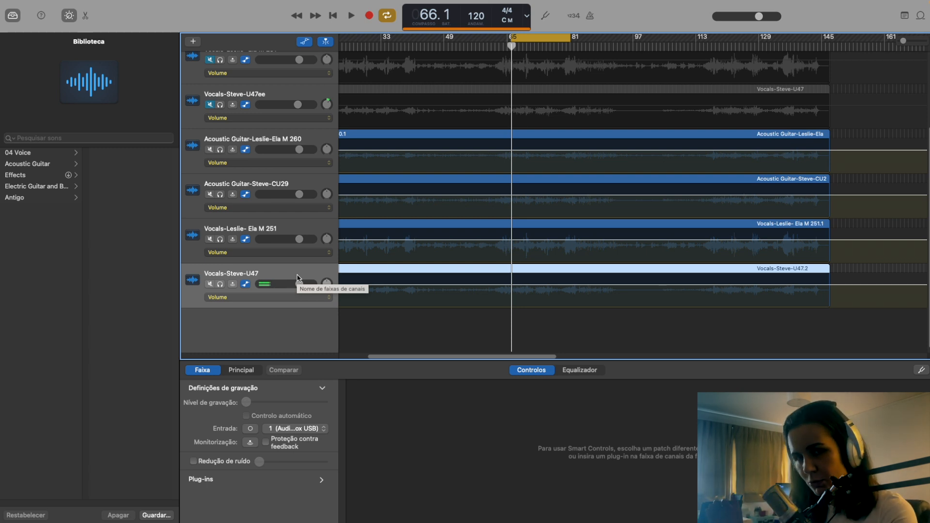
{"action": "key", "text": "space"}
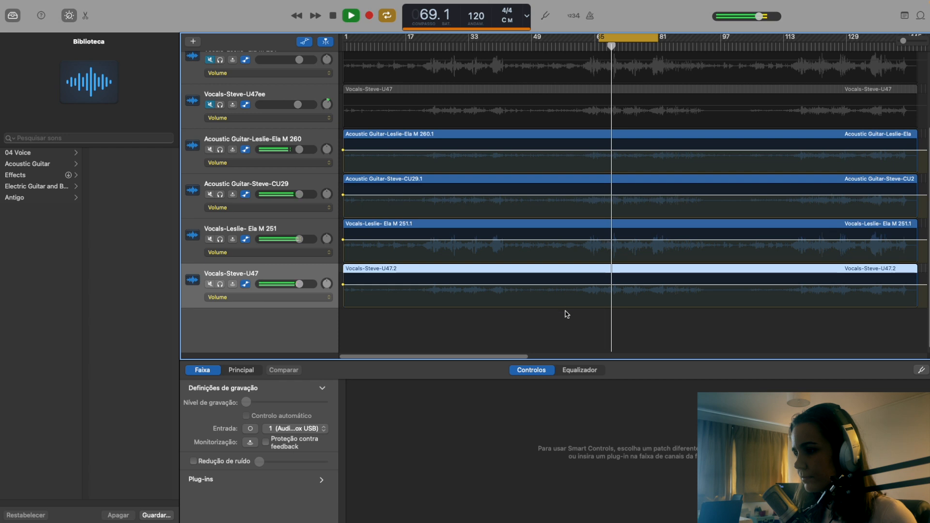
{"action": "left_click", "coordinate": [587, 333]}
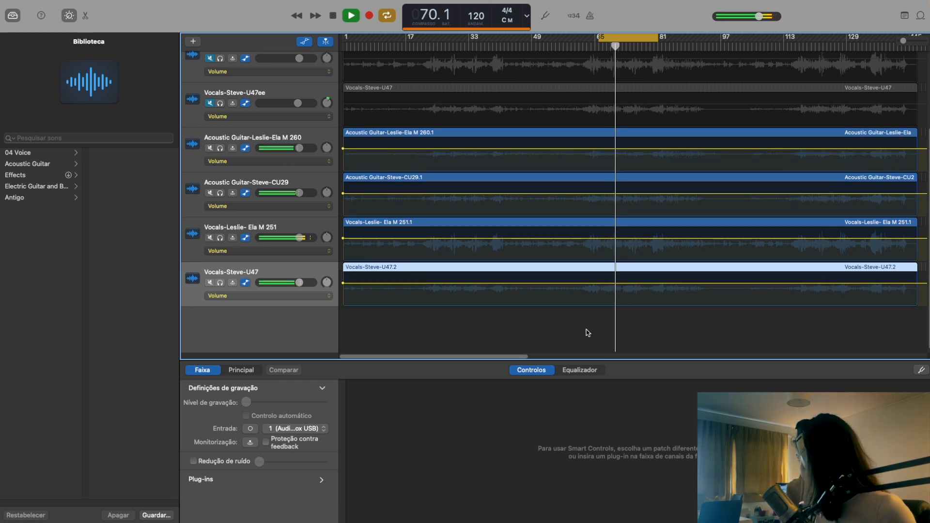
{"action": "scroll", "coordinate": [587, 332], "scroll_direction": "up", "scroll_amount": 1}
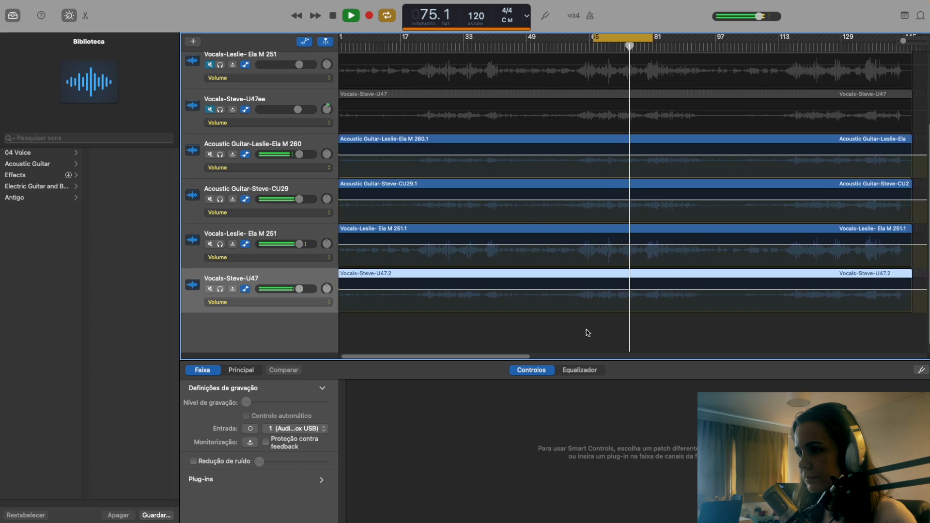
{"action": "key", "text": "space"}
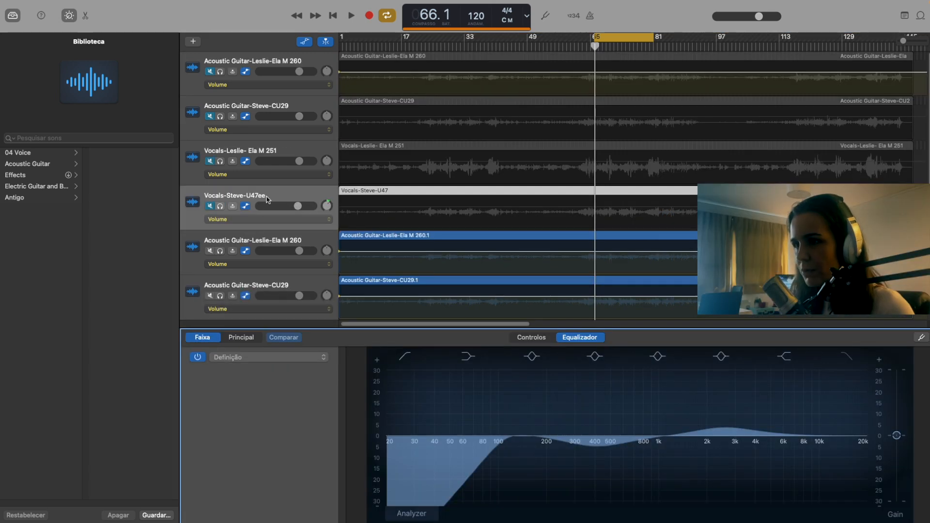
Mute the four unprocessed tracks: acoustic guitars Ela M 260 and CU29, and vocals Ela M 251 and U47.
{"action": "left_click", "coordinate": [319, 239]}
{"action": "key", "text": "m"}
{"action": "scroll", "coordinate": [286, 210], "scroll_direction": "down", "scroll_amount": 1}
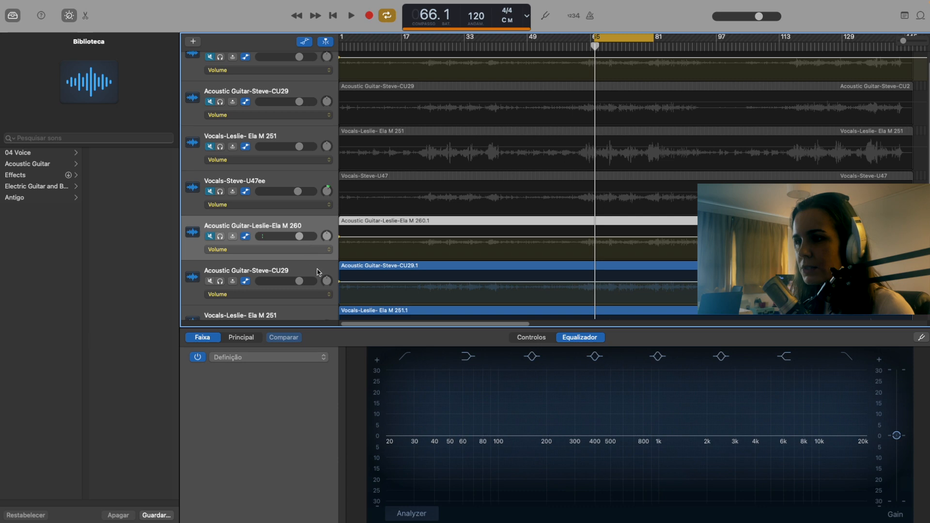
{"action": "left_click", "coordinate": [317, 271]}
{"action": "key", "text": "m"}
{"action": "scroll", "coordinate": [288, 242], "scroll_direction": "down", "scroll_amount": 4}
{"action": "left_click", "coordinate": [318, 234]}
{"action": "key", "text": "m"}
{"action": "left_click", "coordinate": [319, 280]}
{"action": "key", "text": "m"}
{"action": "scroll", "coordinate": [274, 204], "scroll_direction": "up", "scroll_amount": 4}
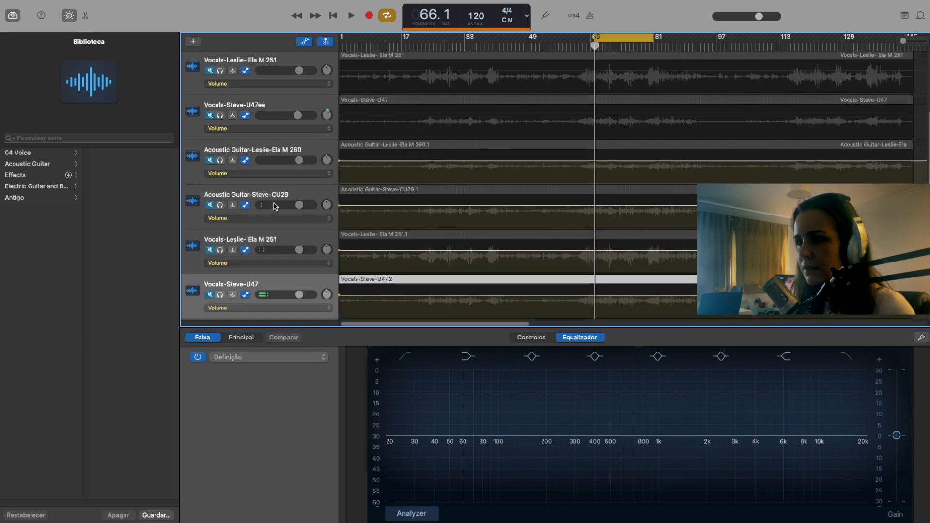
Unmute the two processed vocal tracks, U47ee and the upper Ela M 251.
{"action": "left_click", "coordinate": [275, 207]}
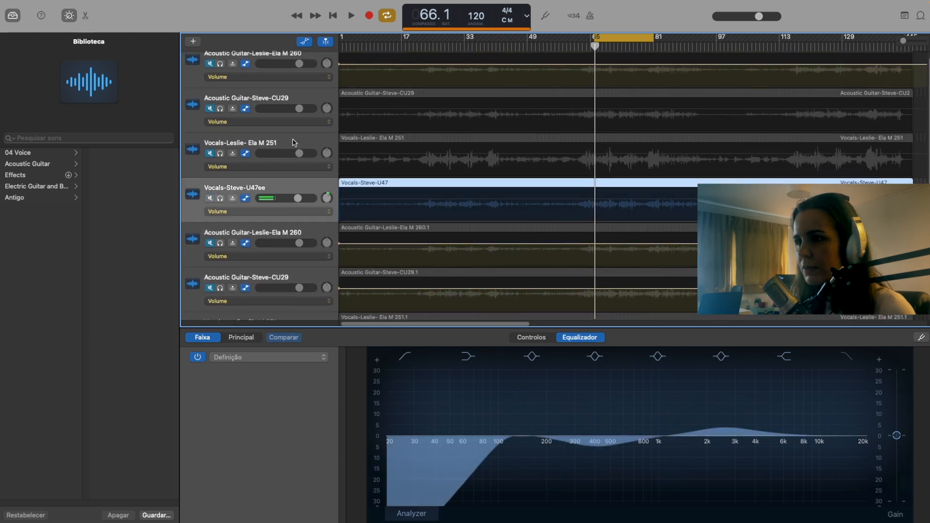
{"action": "left_click", "coordinate": [314, 146], "text": "shift"}
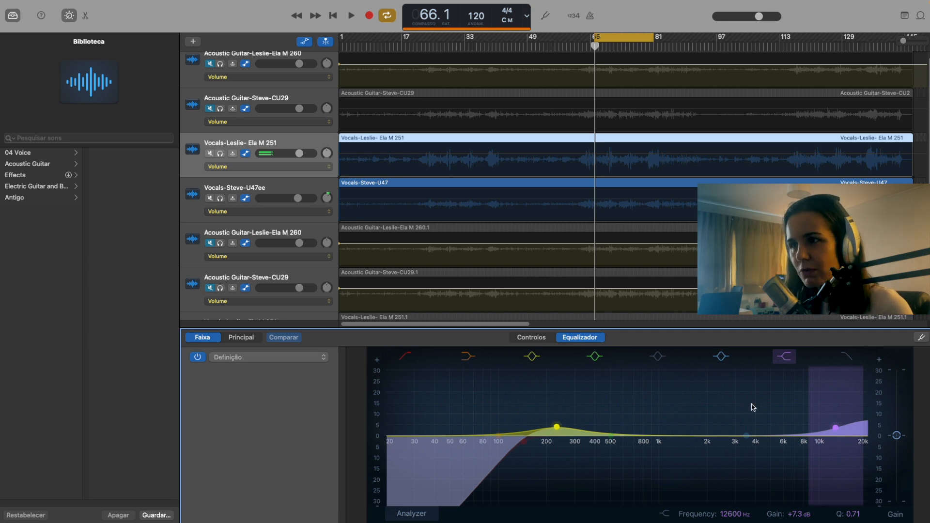
Examine the U47ee vocal's low-cut, low-mid and high-mid EQ bands and its pan balance.
{"action": "left_click", "coordinate": [278, 188]}
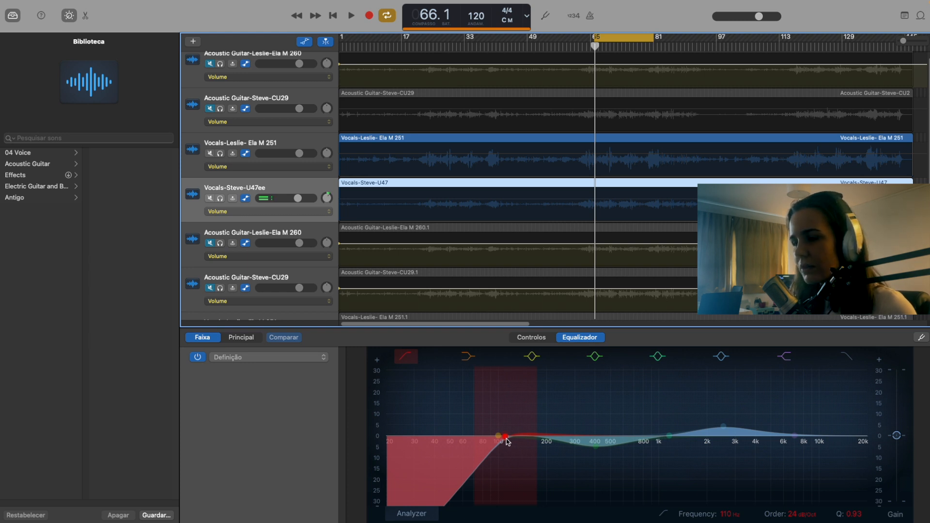
{"action": "left_click", "coordinate": [596, 449]}
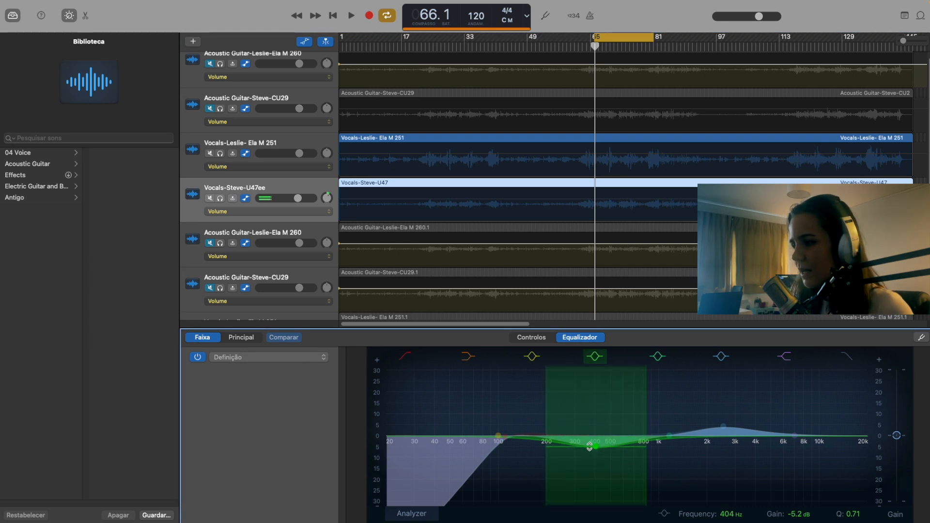
{"action": "left_click", "coordinate": [723, 427]}
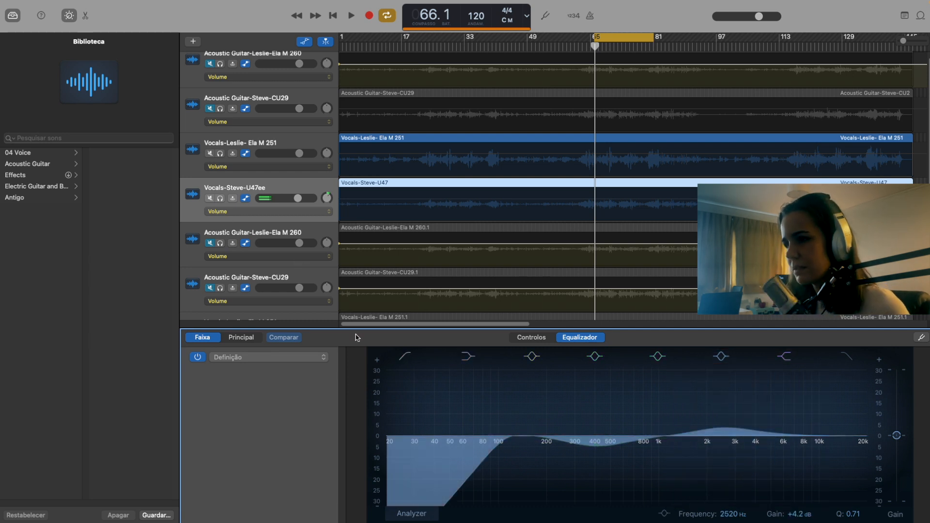
{"action": "scroll", "coordinate": [269, 144], "scroll_direction": "up", "scroll_amount": 1}
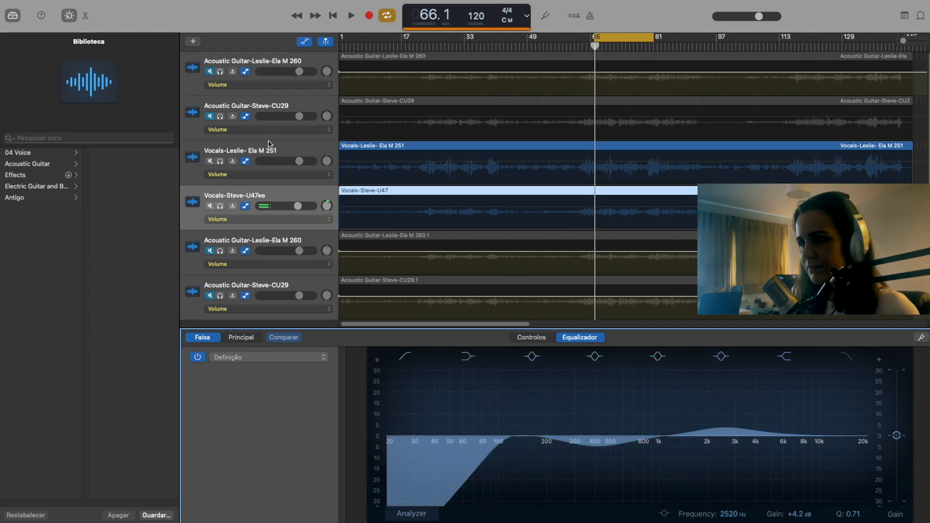
{"action": "left_click", "coordinate": [327, 209]}
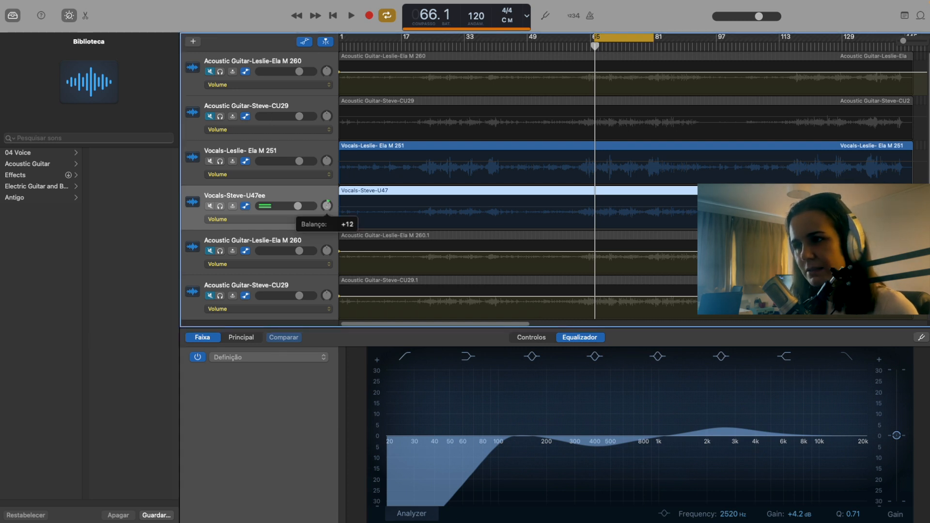
Unmute the two processed acoustic guitar tracks, CU29 and Ela M 260, and review their EQ curves.
{"action": "left_click", "coordinate": [300, 105]}
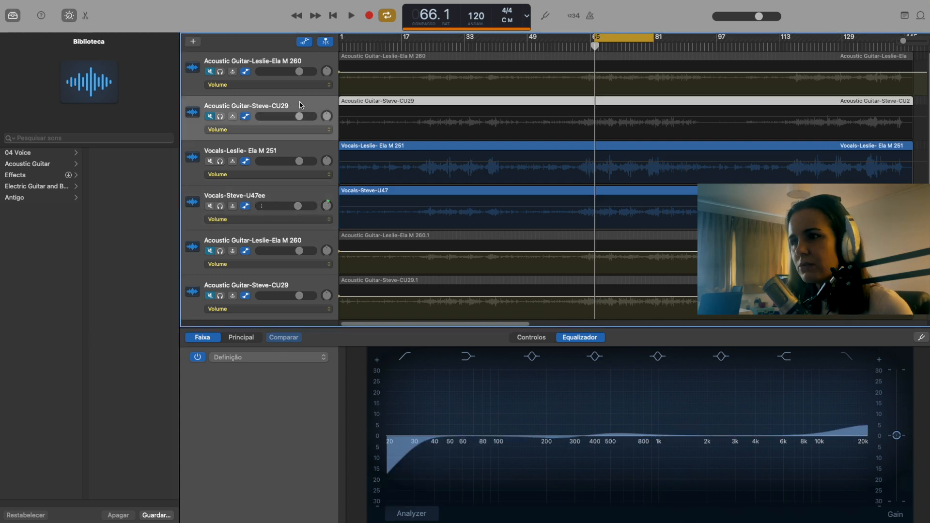
{"action": "key", "text": "Up"}
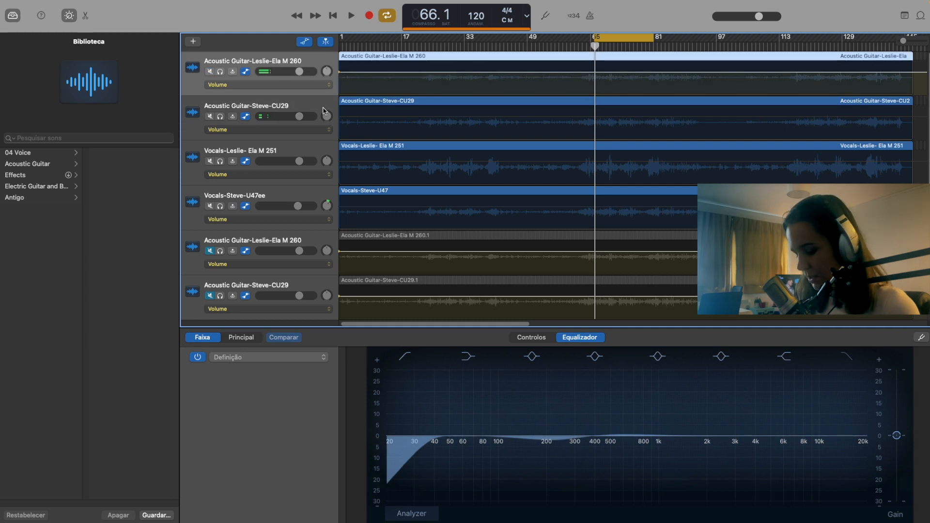
{"action": "left_click", "coordinate": [306, 104]}
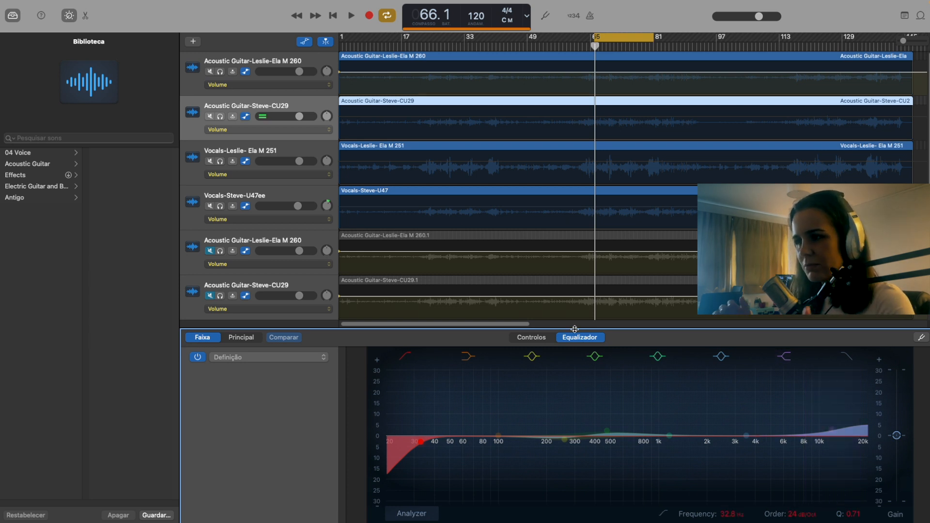
{"action": "left_click", "coordinate": [289, 59]}
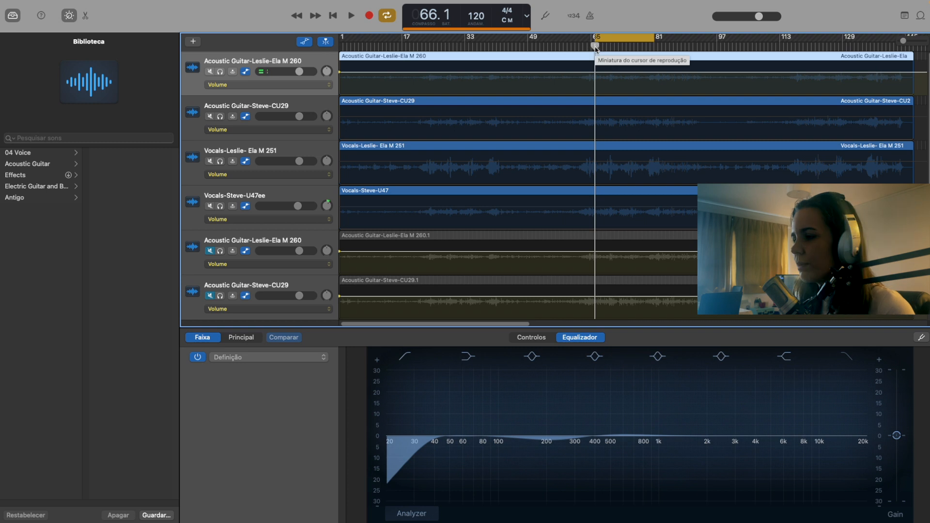
Play the processed mix from bar 66 with the Ela M 251 vocal track selected, and stop around bar 77.
{"action": "key", "text": "space"}
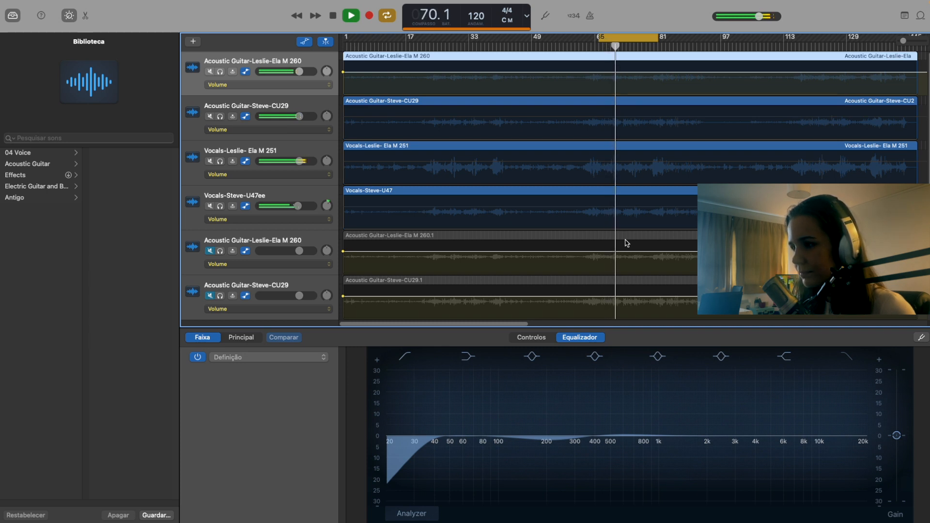
{"action": "left_click", "coordinate": [286, 144]}
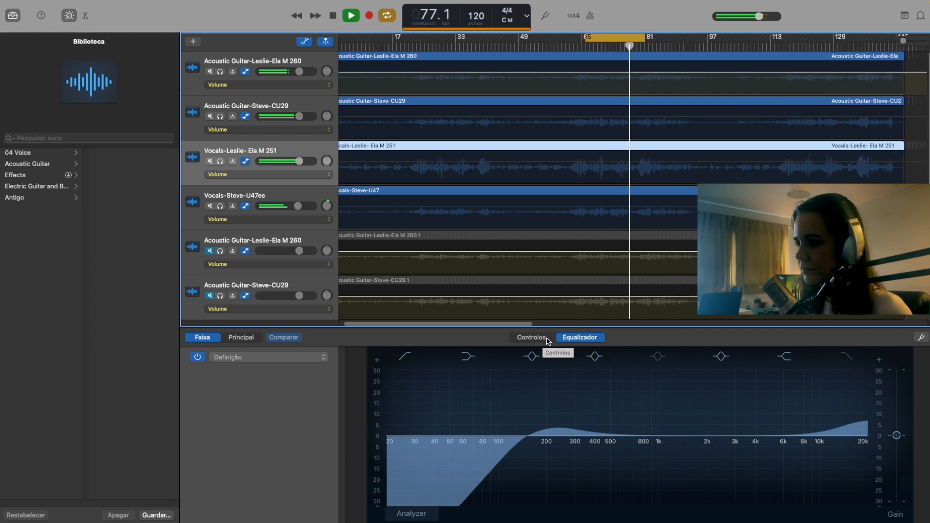
{"action": "key", "text": "space"}
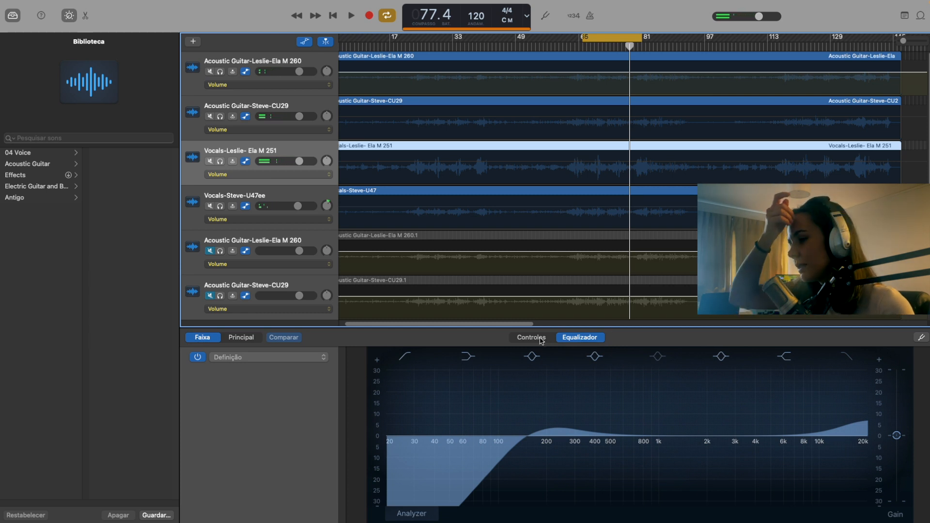
Examine the compressor, EQ and send controls of the processed Ela M 251 vocal and CU29 acoustic guitar tracks.
{"action": "left_click", "coordinate": [541, 339]}
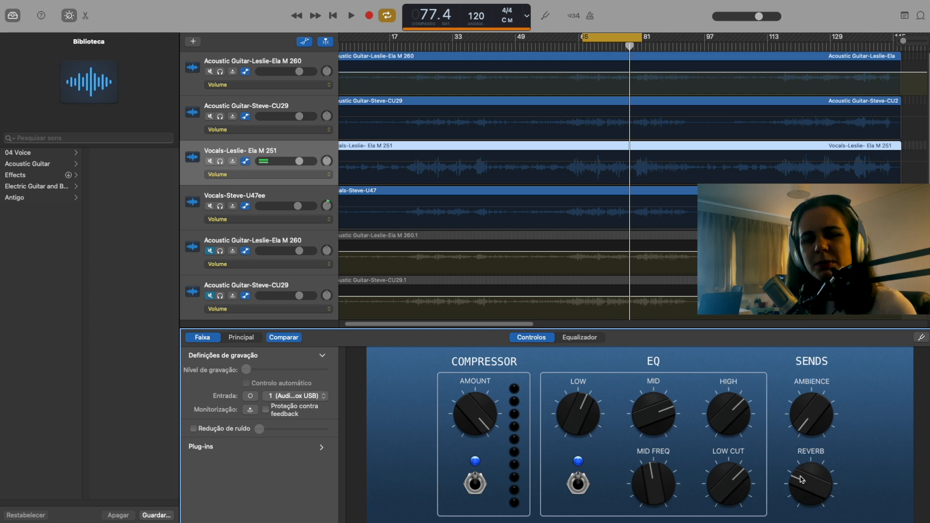
{"action": "left_click", "coordinate": [311, 111]}
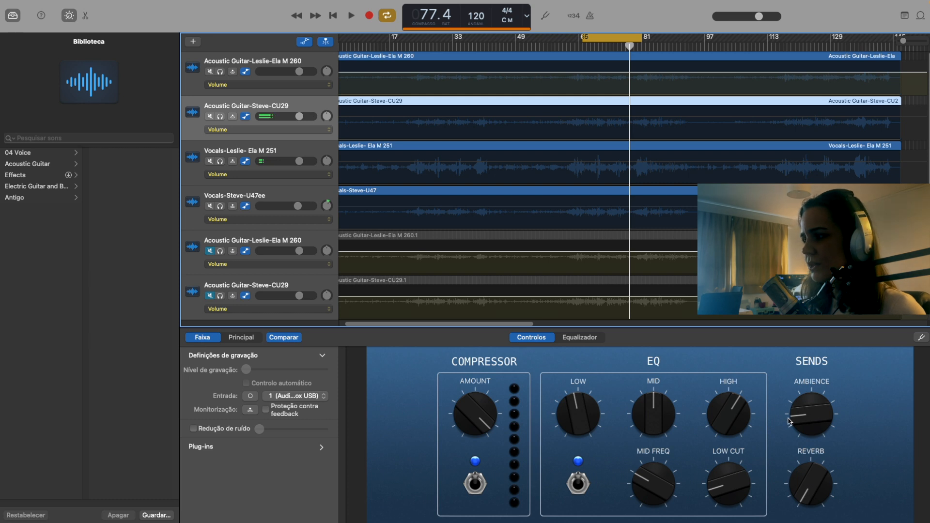